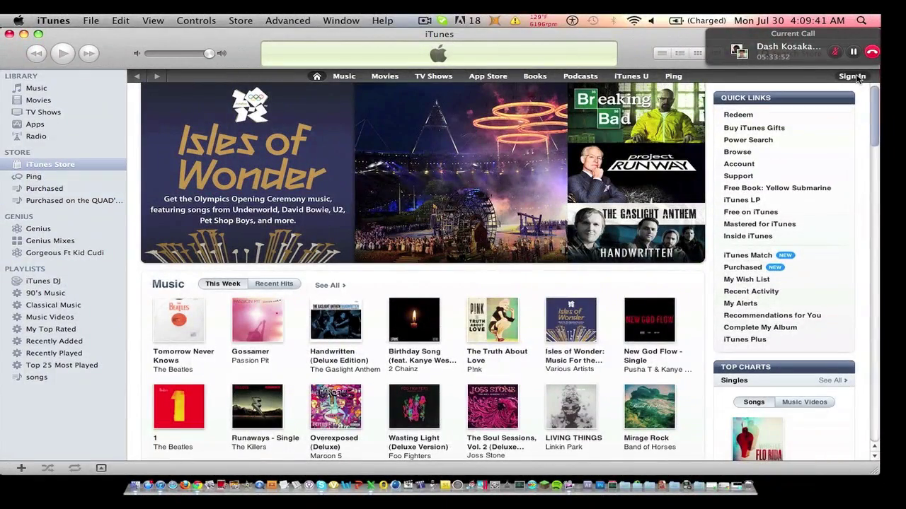
- Sign in to the iTunes Store account and open the list of purchased apps
{"action": "left_click", "coordinate": [853, 77]}
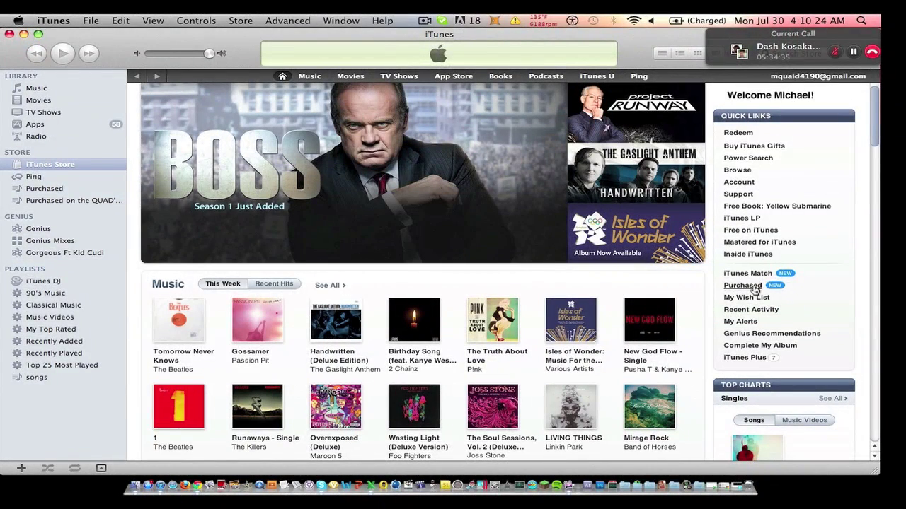
{"action": "left_click", "coordinate": [754, 287]}
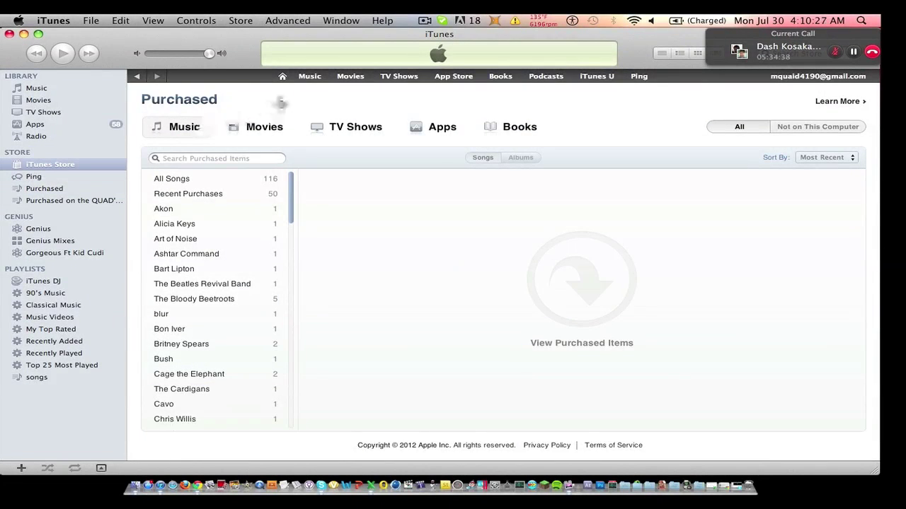
{"action": "left_click", "coordinate": [428, 132]}
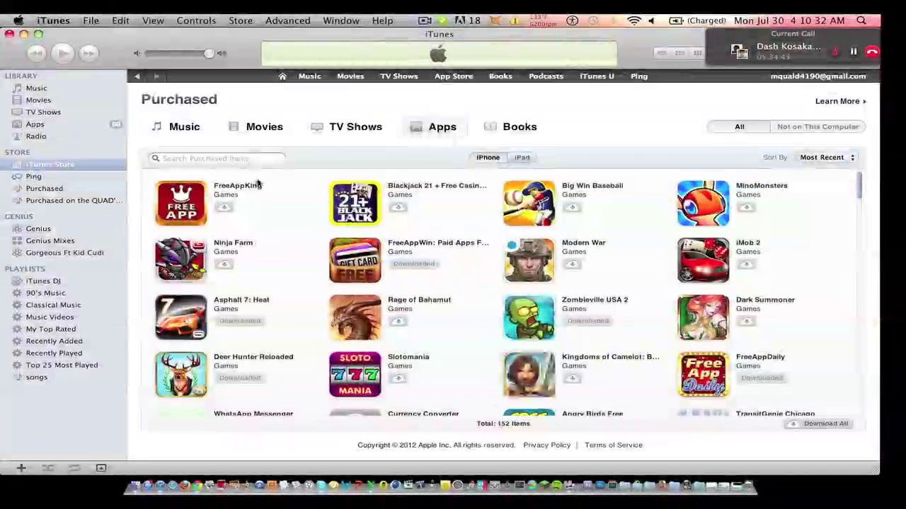
- Look through the purchased iPhone apps and locate the search field for purchased items
{"action": "scroll", "coordinate": [295, 210], "scroll_direction": "down", "scroll_amount": 10}
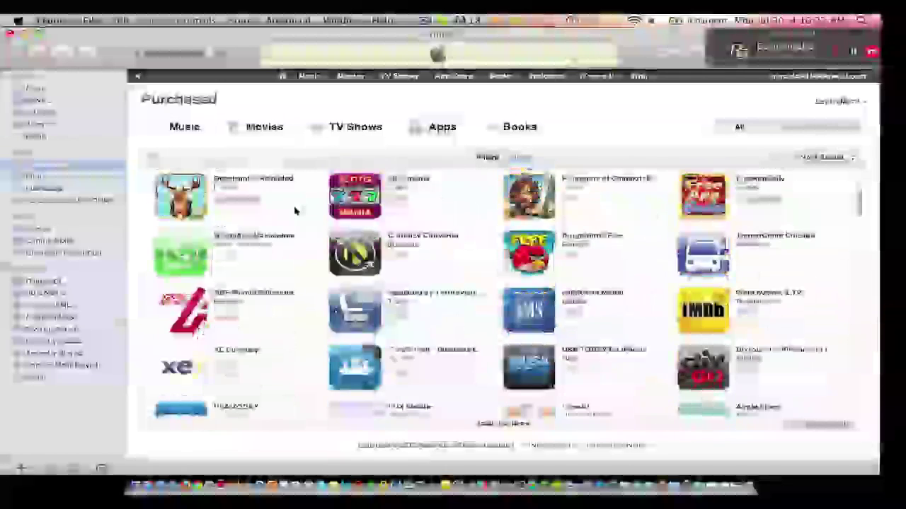
{"action": "scroll", "coordinate": [295, 210], "scroll_direction": "up", "scroll_amount": 5}
{"action": "scroll", "coordinate": [295, 211], "scroll_direction": "up", "scroll_amount": 5}
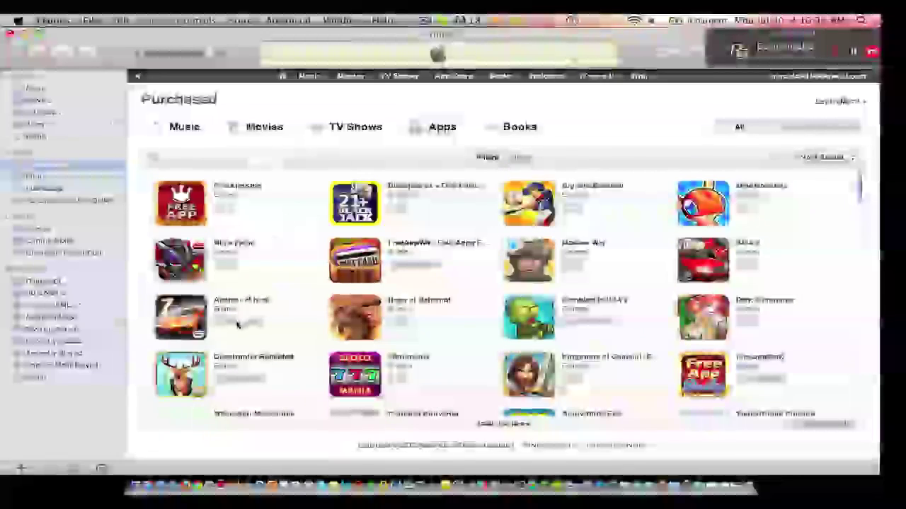
{"action": "left_click", "coordinate": [216, 164]}
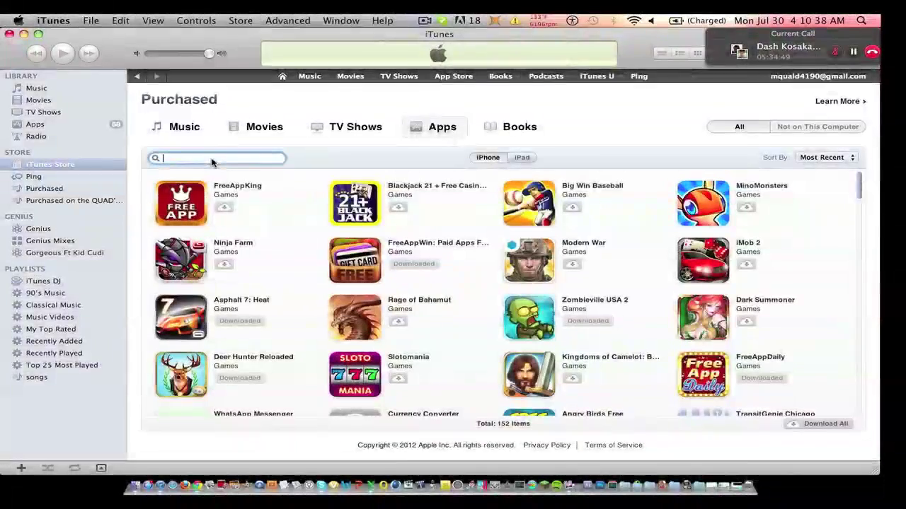
{"action": "left_click", "coordinate": [281, 239]}
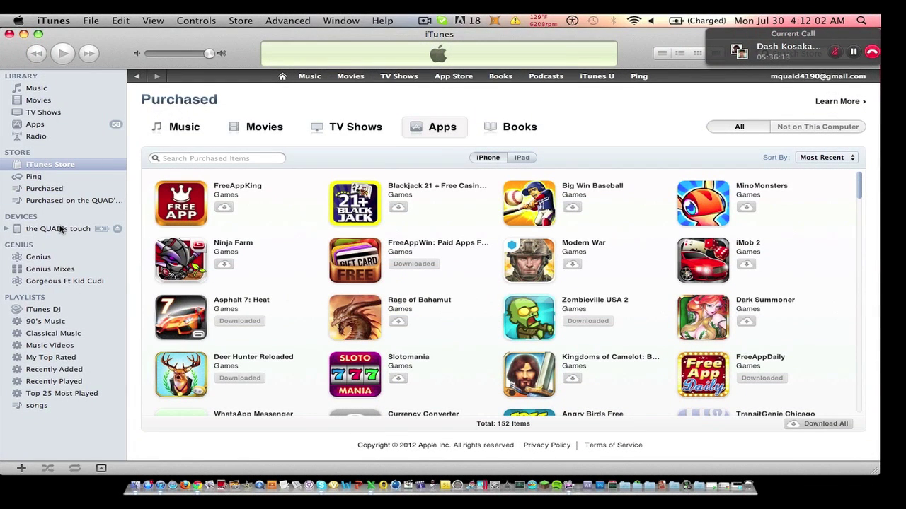
- Open the summary of the connected iPod "the QUAD's touch" and review its version, backup and option settings
{"action": "left_click", "coordinate": [61, 229]}
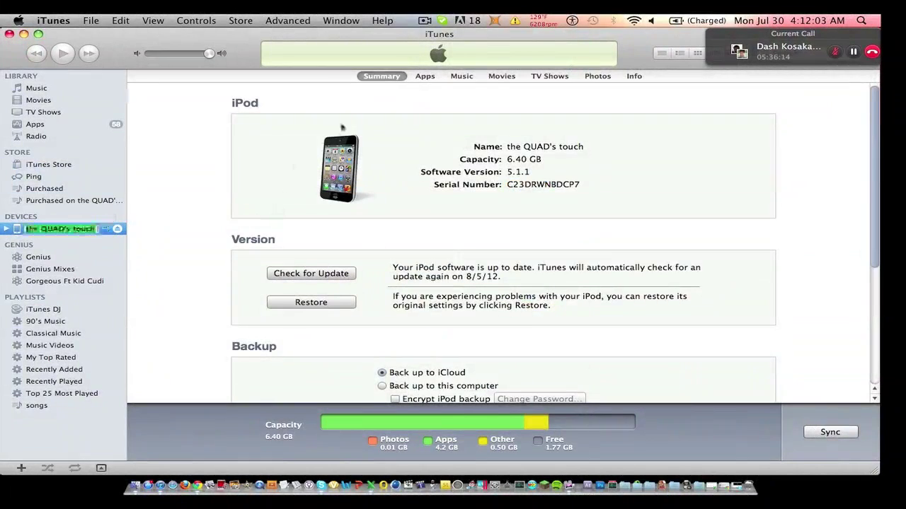
{"action": "scroll", "coordinate": [449, 337], "scroll_direction": "down", "scroll_amount": 5}
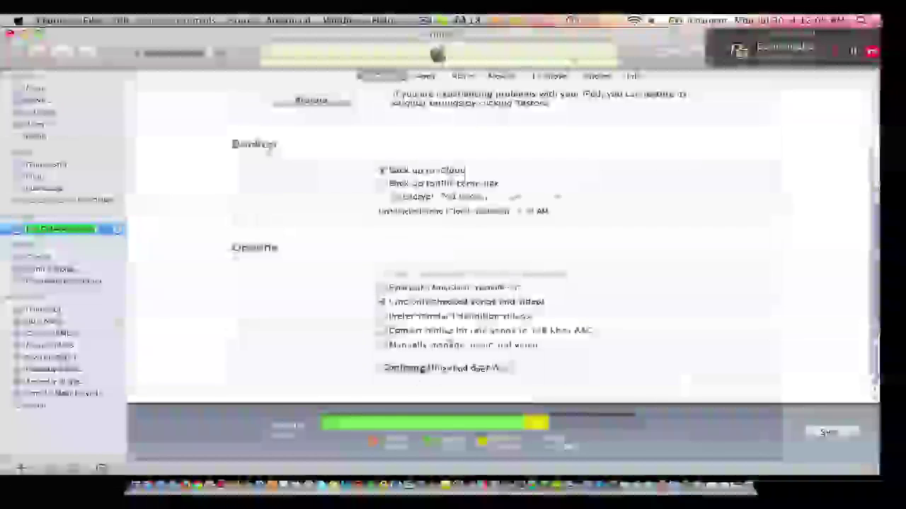
{"action": "scroll", "coordinate": [510, 368], "scroll_direction": "up", "scroll_amount": 2}
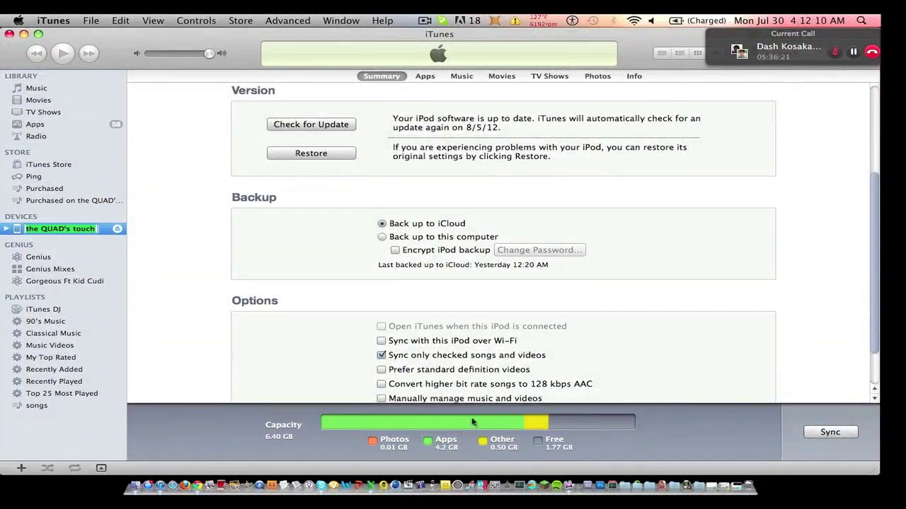
{"action": "scroll", "coordinate": [559, 332], "scroll_direction": "up", "scroll_amount": 3}
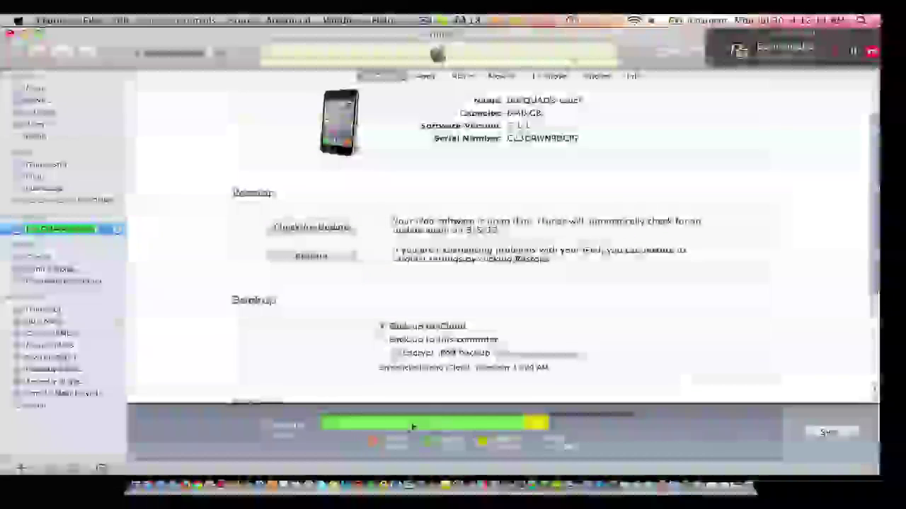
{"action": "scroll", "coordinate": [529, 354], "scroll_direction": "up", "scroll_amount": 2}
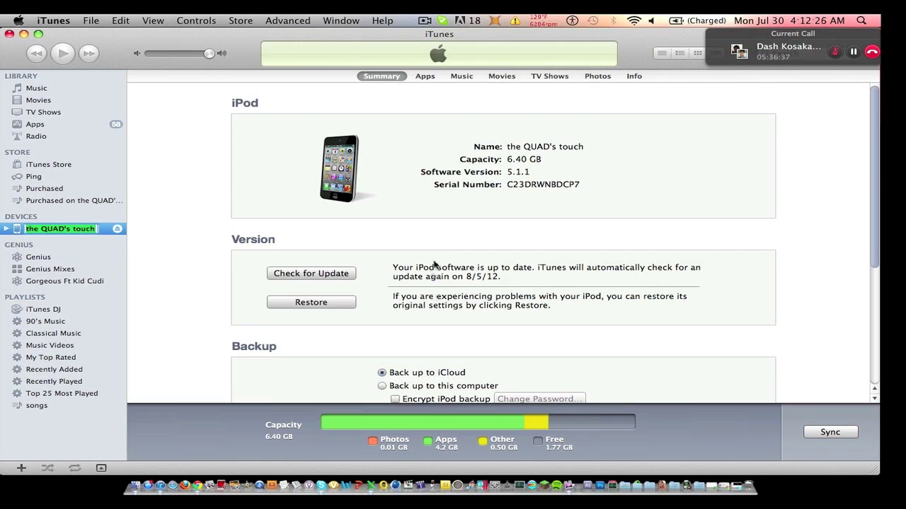
{"action": "scroll", "coordinate": [439, 283], "scroll_direction": "down", "scroll_amount": 5}
{"action": "scroll", "coordinate": [453, 269], "scroll_direction": "up", "scroll_amount": 5}
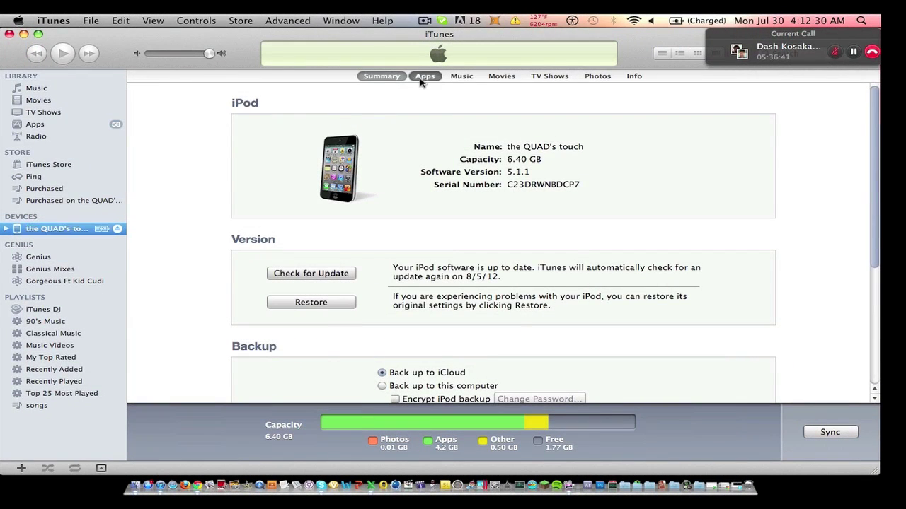
- Open the iPod's app sync settings and look through the list of apps
{"action": "left_click", "coordinate": [423, 76]}
{"action": "scroll", "coordinate": [336, 230], "scroll_direction": "down", "scroll_amount": 10}
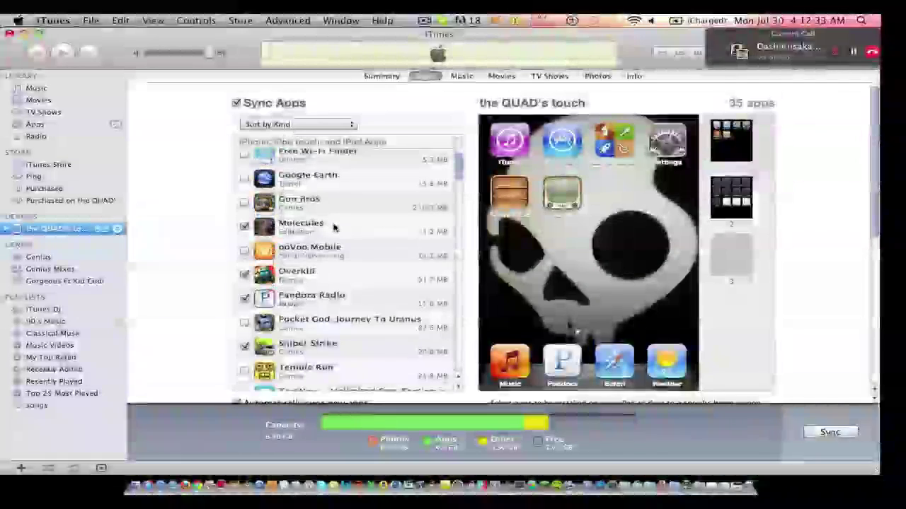
{"action": "scroll", "coordinate": [337, 229], "scroll_direction": "up", "scroll_amount": 10}
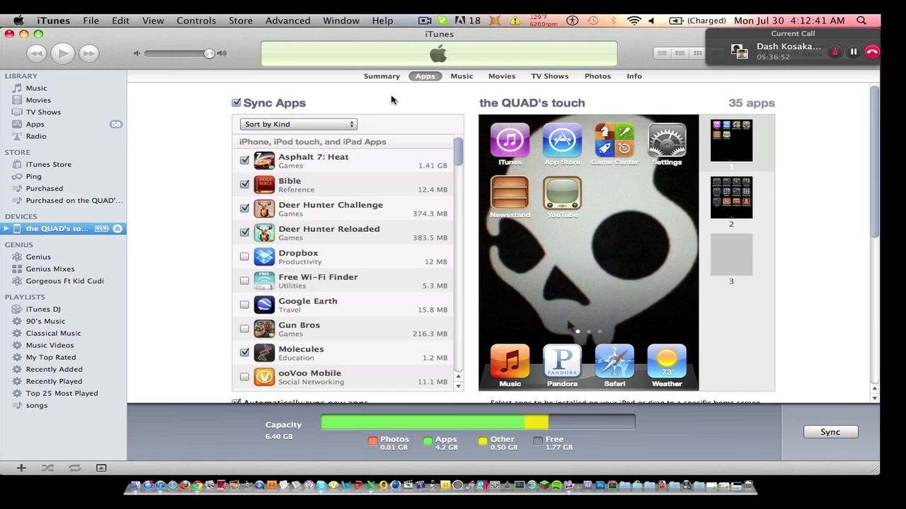
{"action": "scroll", "coordinate": [347, 186], "scroll_direction": "down", "scroll_amount": 2}
{"action": "scroll", "coordinate": [340, 194], "scroll_direction": "up", "scroll_amount": 2}
{"action": "scroll", "coordinate": [404, 166], "scroll_direction": "down", "scroll_amount": 2}
{"action": "scroll", "coordinate": [404, 166], "scroll_direction": "up", "scroll_amount": 2}
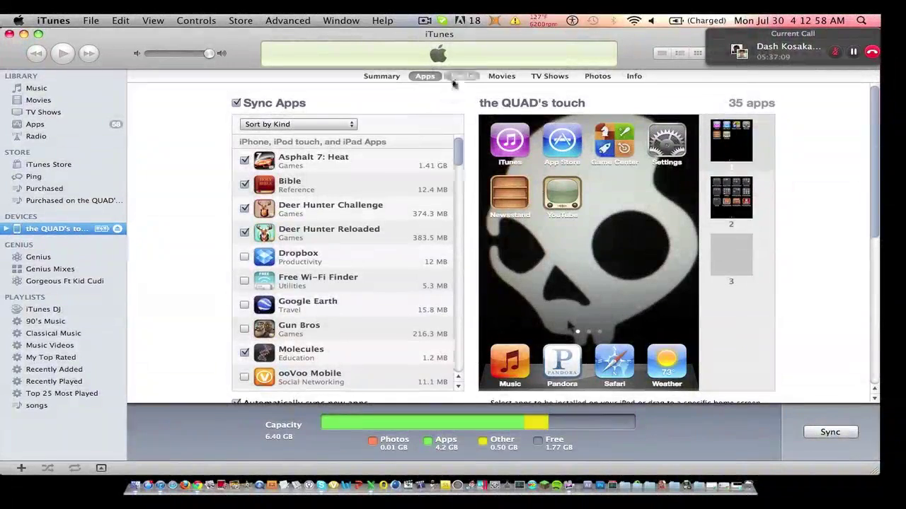
- View the iPod's music and movie sync settings and return to its app sync settings
{"action": "left_click", "coordinate": [456, 76]}
{"action": "left_click", "coordinate": [502, 76]}
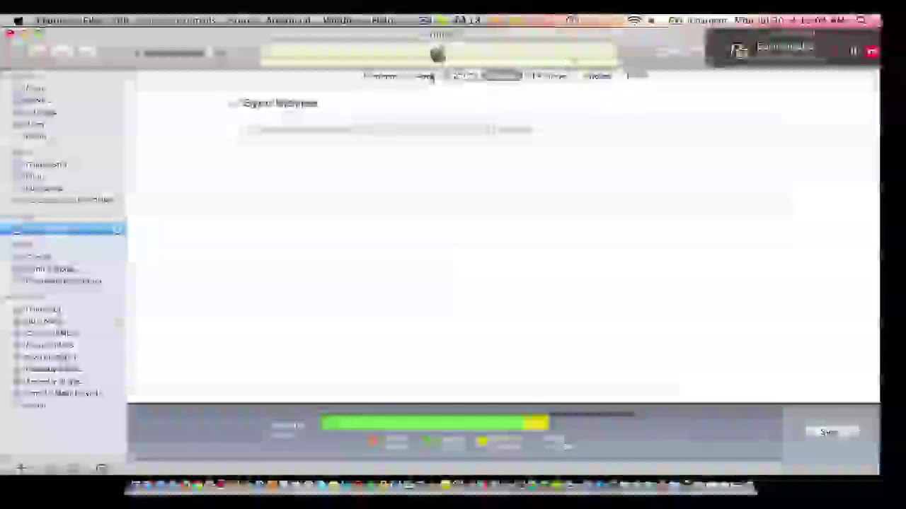
{"action": "left_click", "coordinate": [428, 77]}
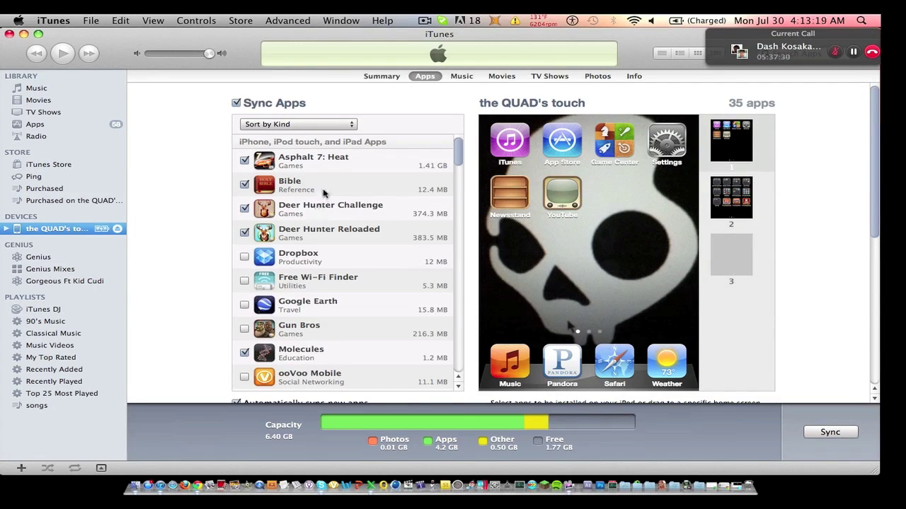
- Review the apps selected for syncing and sync the iPod
{"action": "scroll", "coordinate": [323, 192], "scroll_direction": "down", "scroll_amount": 1}
{"action": "scroll", "coordinate": [324, 206], "scroll_direction": "up", "scroll_amount": 1}
{"action": "scroll", "coordinate": [379, 194], "scroll_direction": "down", "scroll_amount": 3}
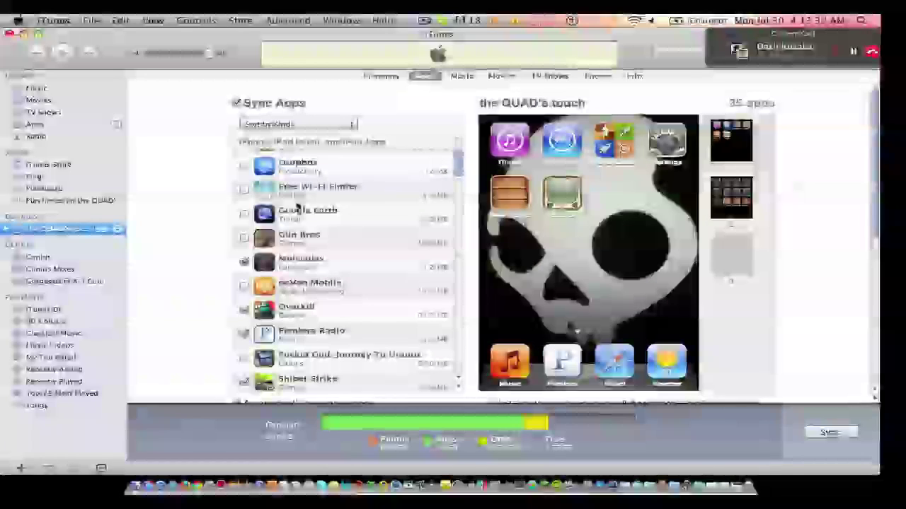
{"action": "scroll", "coordinate": [297, 208], "scroll_direction": "down", "scroll_amount": 10}
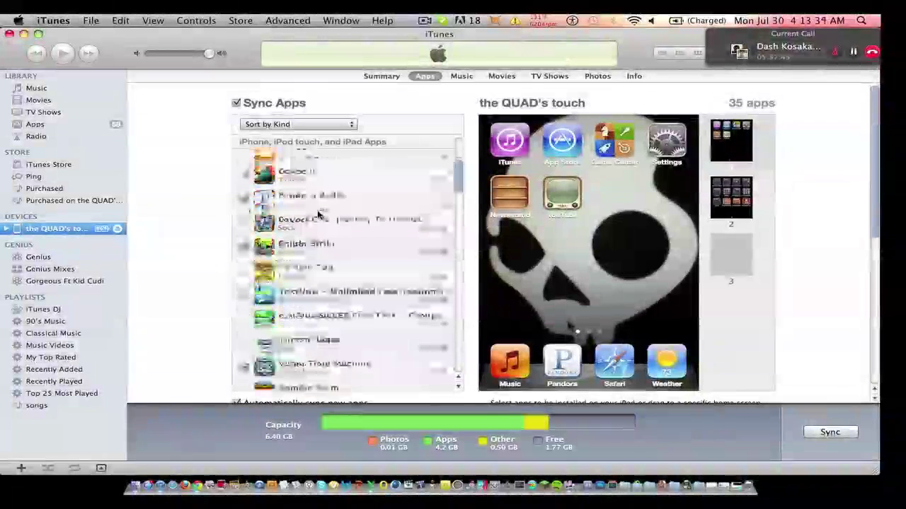
{"action": "scroll", "coordinate": [307, 274], "scroll_direction": "up", "scroll_amount": 10}
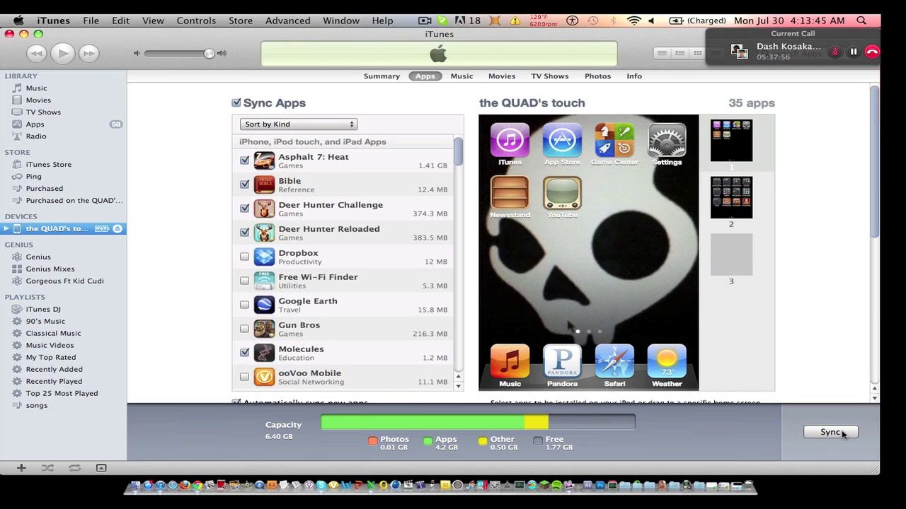
{"action": "left_click", "coordinate": [831, 432]}
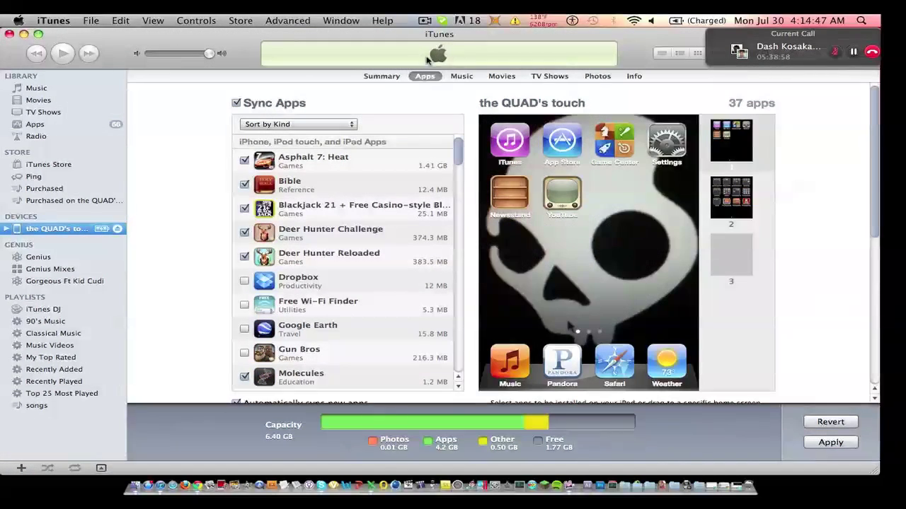
- Show the iPod's second home screen page and view the contents of the racing folder, closing it again
{"action": "left_click", "coordinate": [731, 142]}
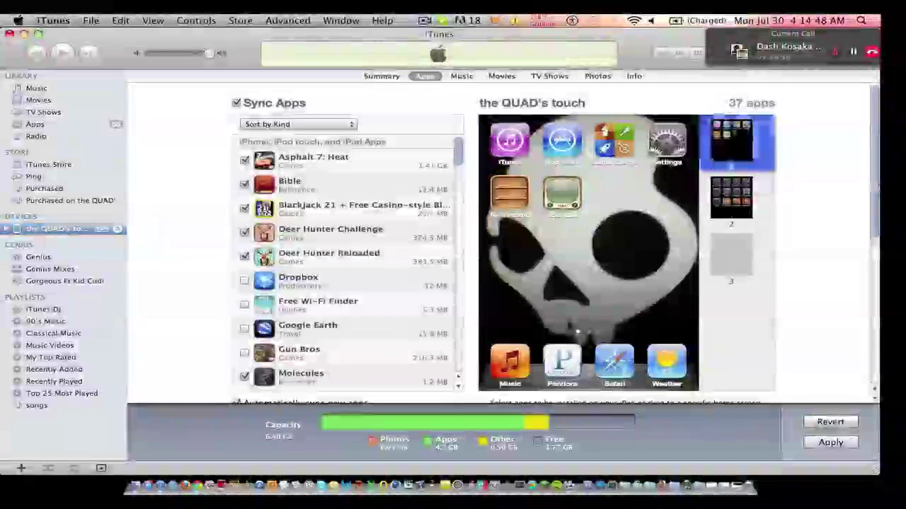
{"action": "left_click", "coordinate": [740, 193]}
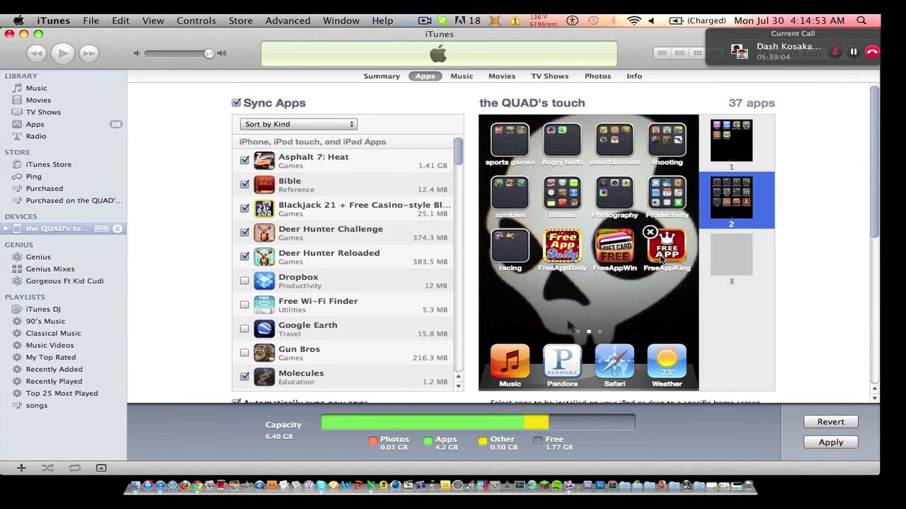
{"action": "left_click", "coordinate": [506, 292]}
{"action": "left_click", "coordinate": [504, 256]}
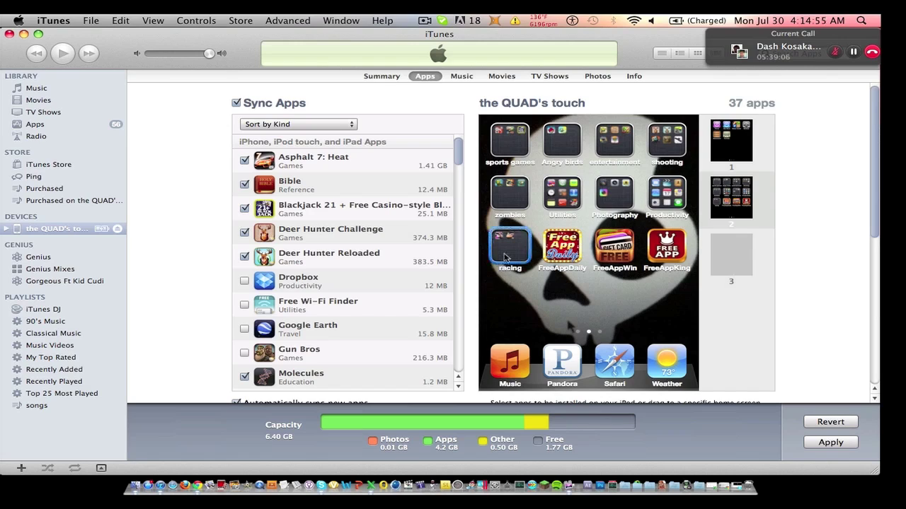
{"action": "left_click", "coordinate": [508, 253]}
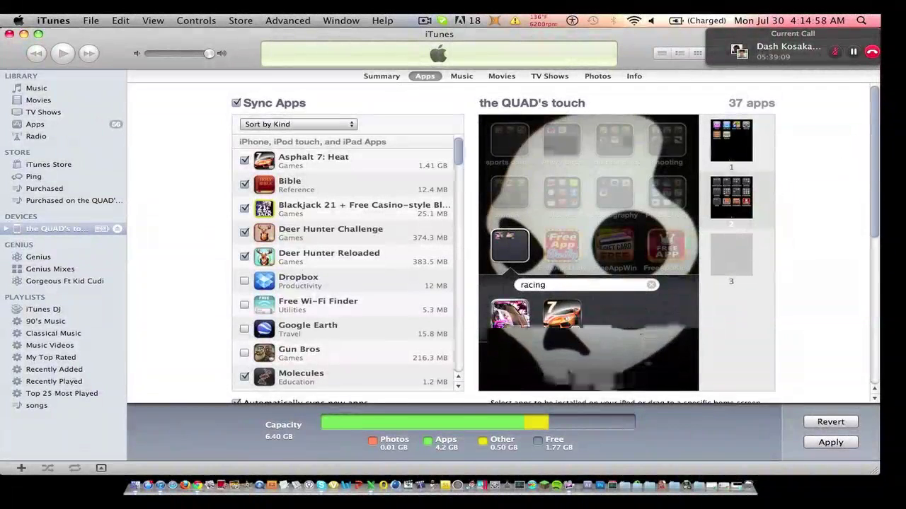
{"action": "left_click", "coordinate": [646, 359]}
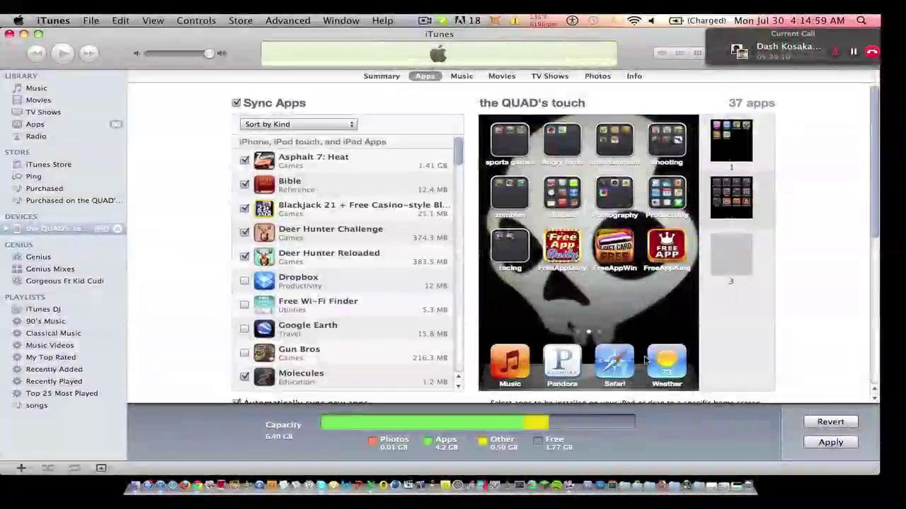